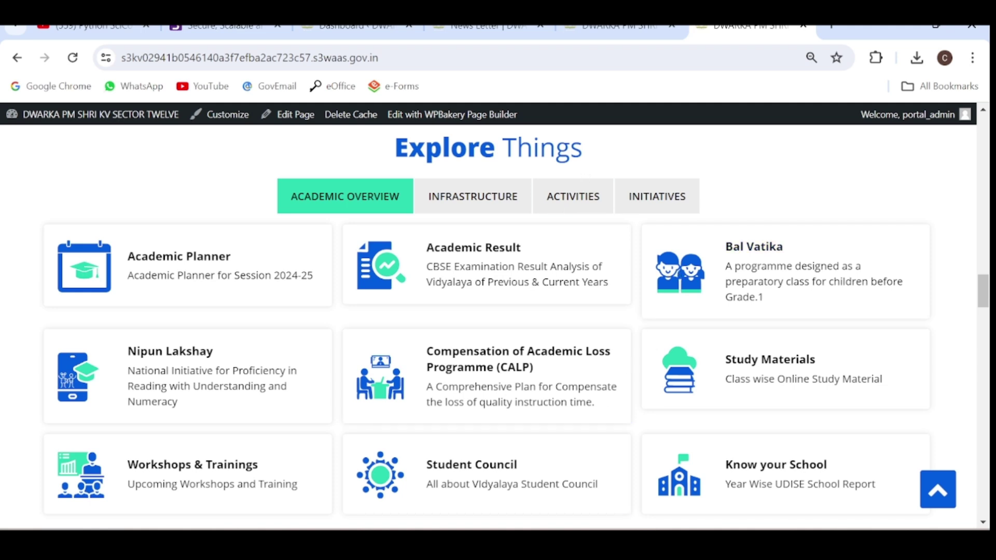
Step: Cycle Explore Things through Academic Overview, Infrastructure, Activities, then Initiatives, showing the News Letter card
drag(396, 148, 582, 148)
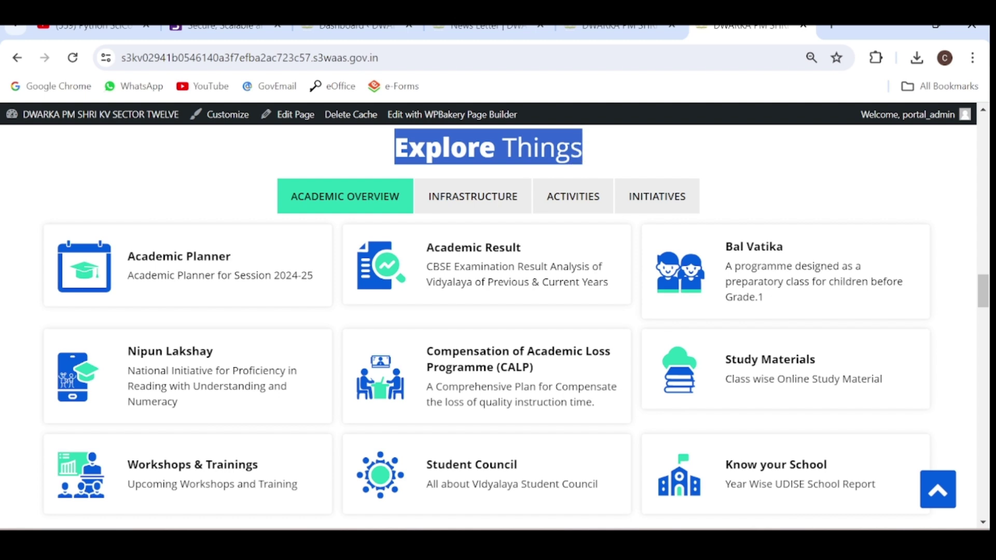
click(396, 210)
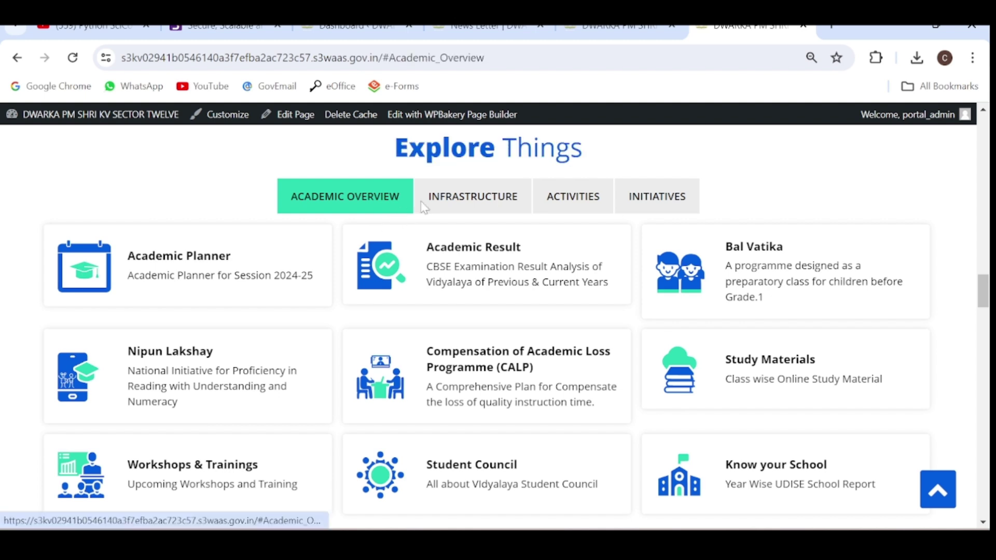
click(462, 208)
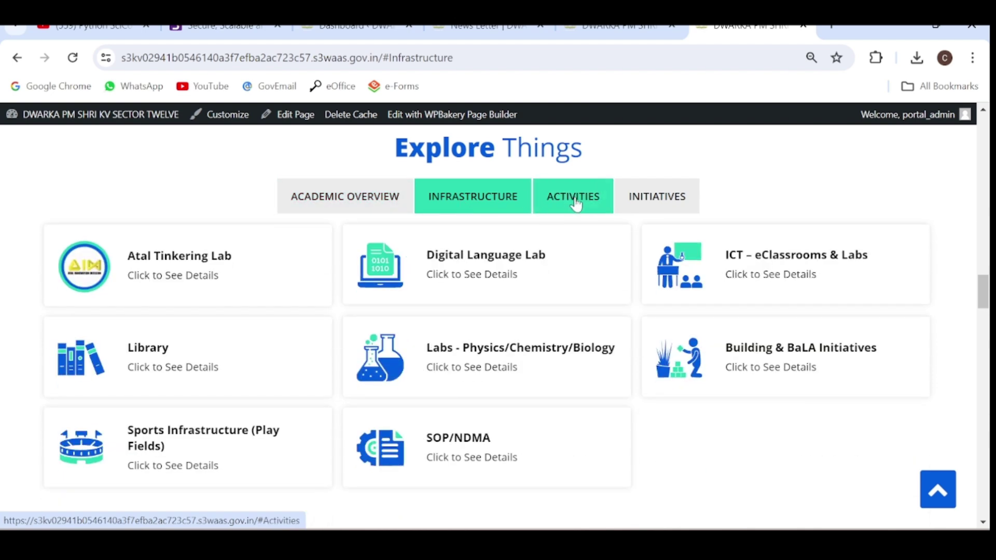
click(577, 202)
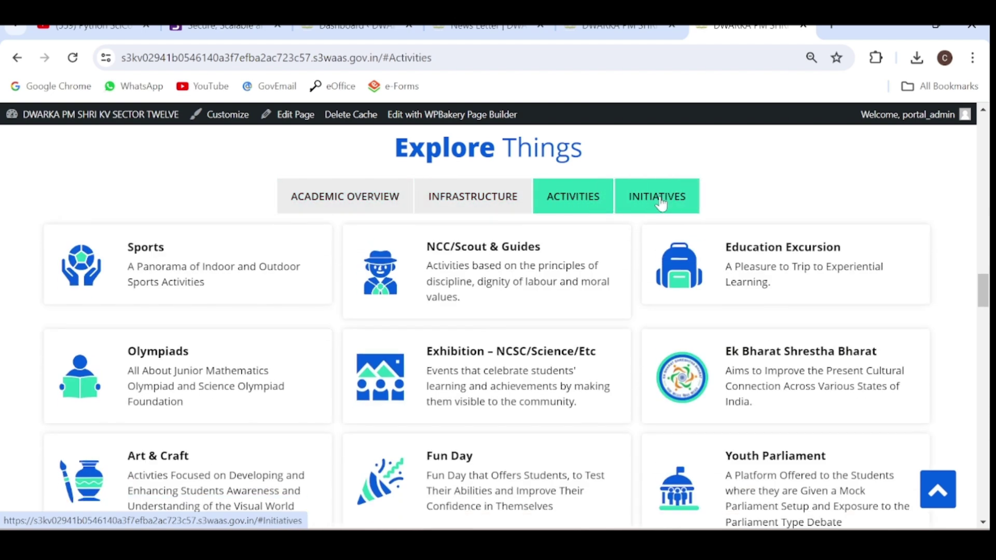
click(660, 202)
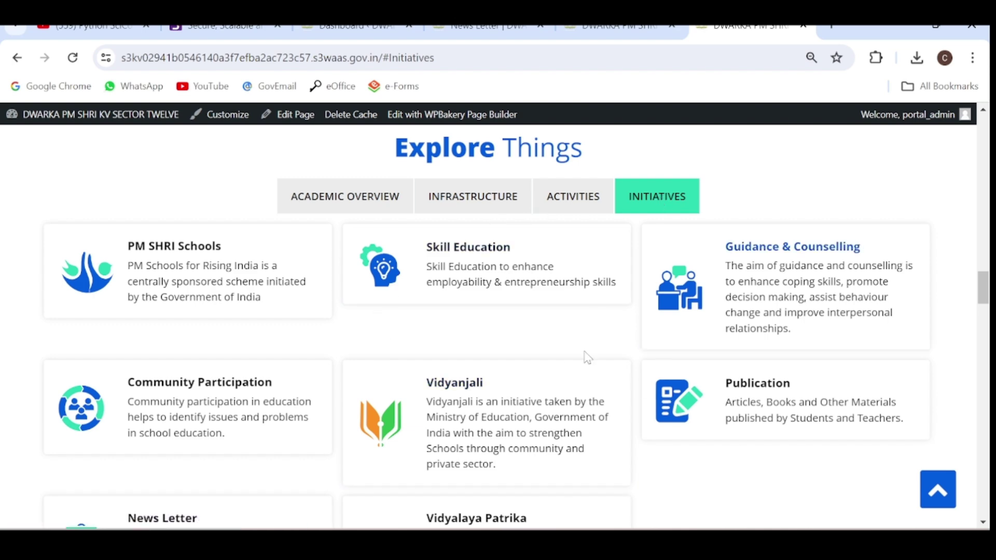
scroll(553, 361, down, 1)
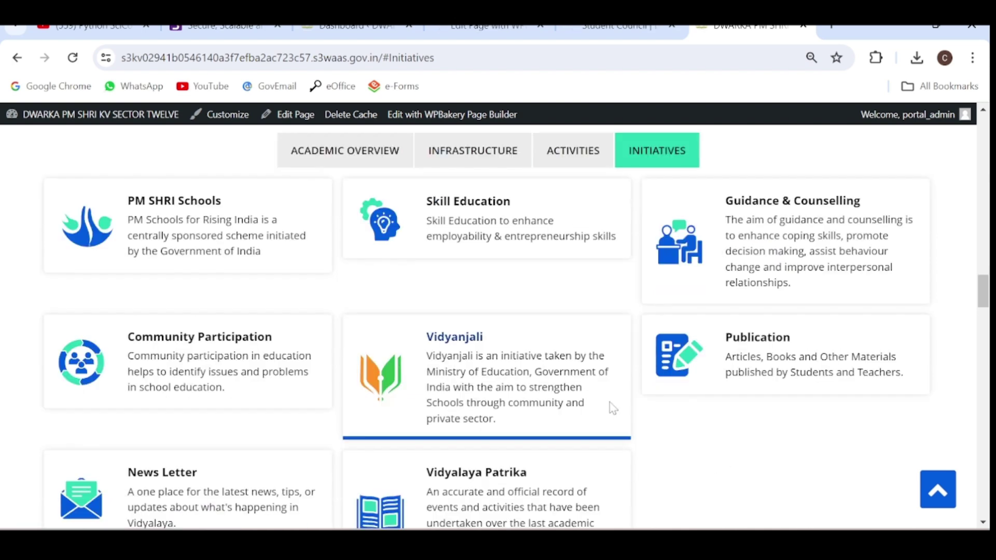
Step: Open the empty Community Participation page, then return to the home tab
click(230, 344)
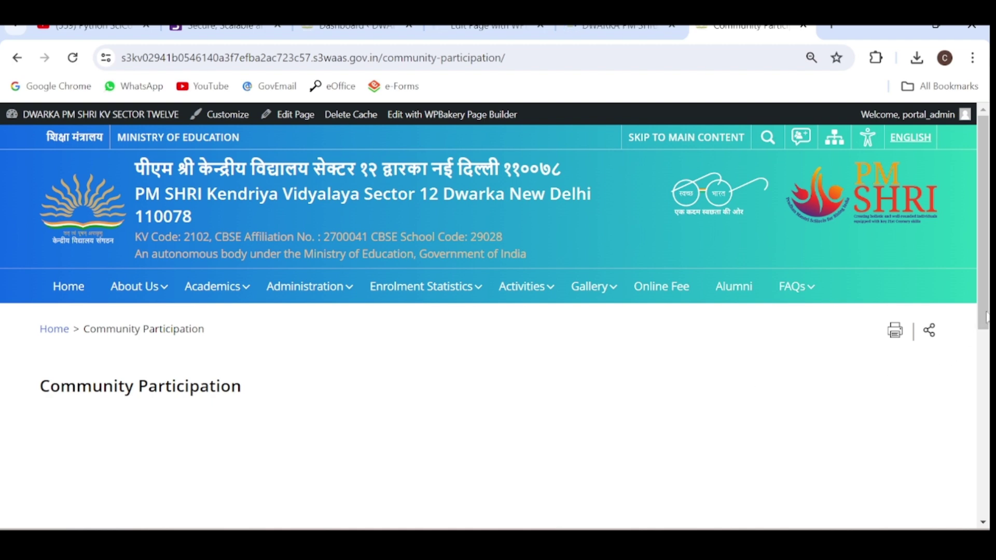
mouse_move(984, 319)
mouse_down()
mouse_move(985, 357)
mouse_move(982, 321)
mouse_up()
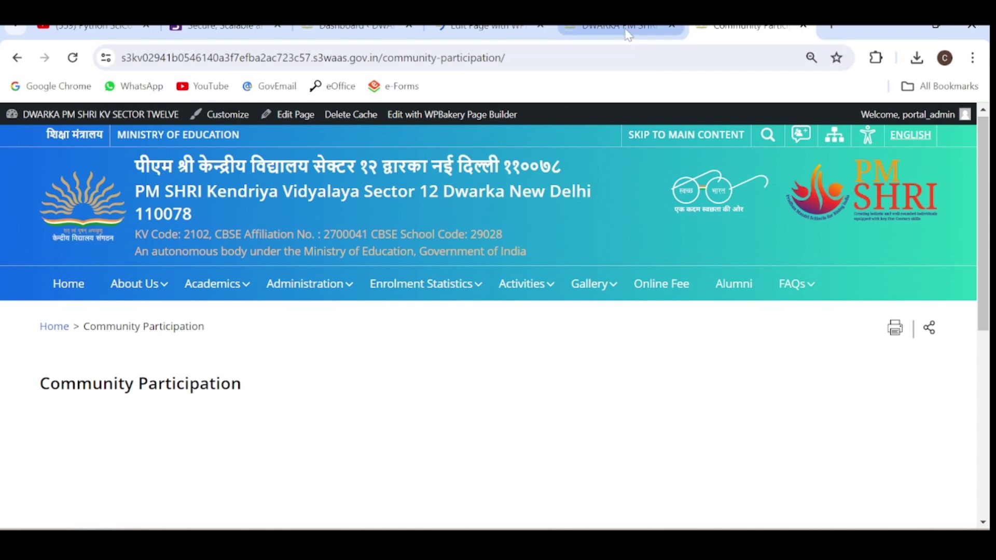
click(627, 32)
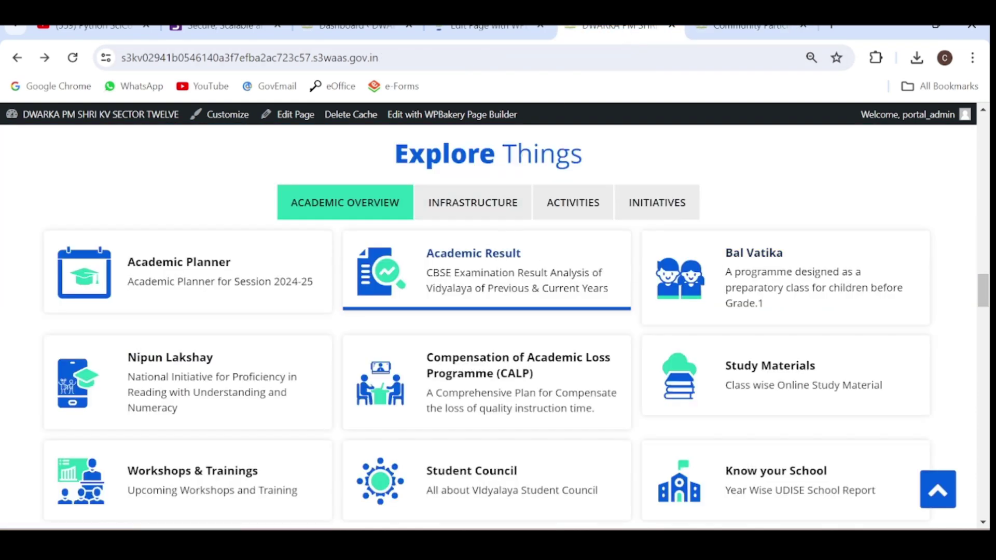
Step: Open the empty Student Council page and return to the home page's Academic Overview cards
click(488, 474)
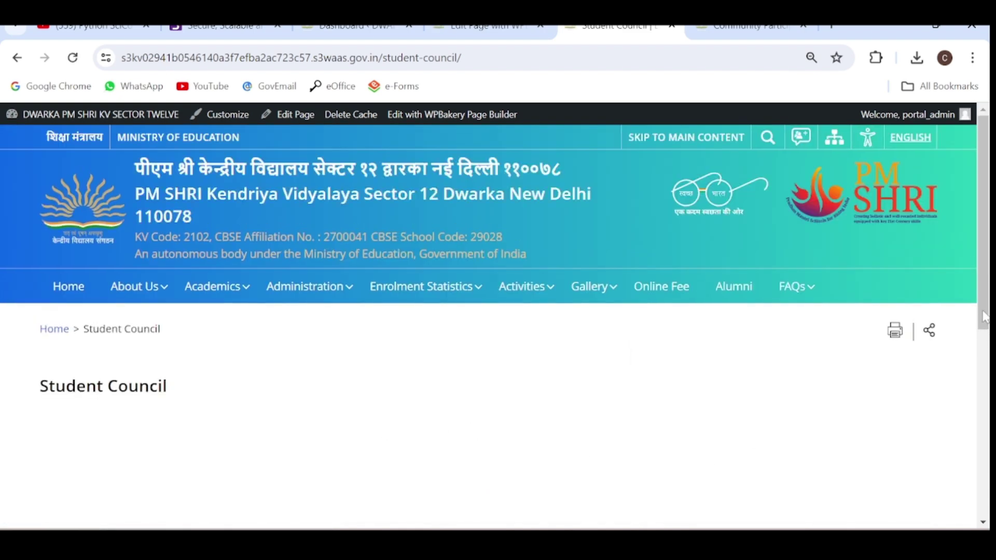
scroll(984, 317, down, 2)
scroll(984, 318, up, 2)
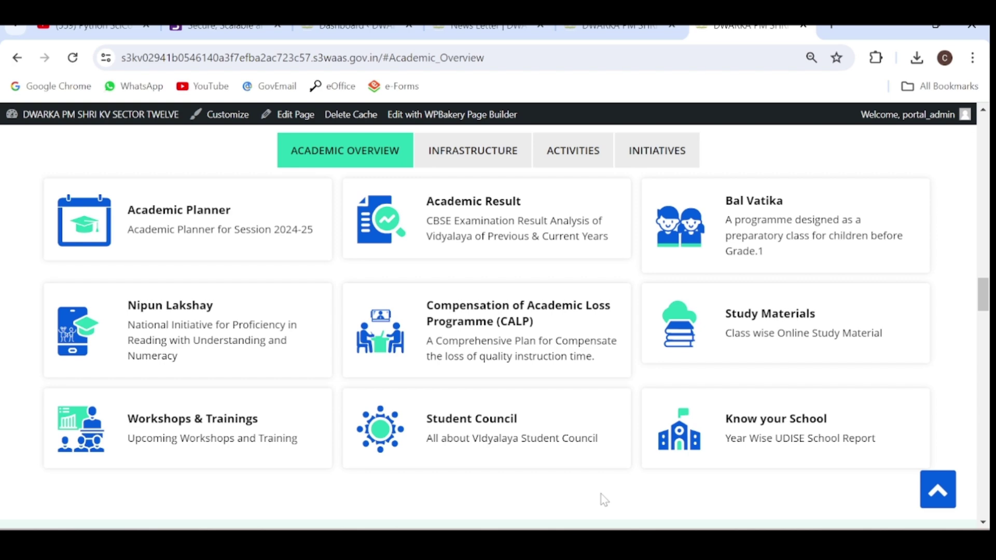
Step: From the Initiatives cards, open the empty News Letter page and select its heading
click(666, 151)
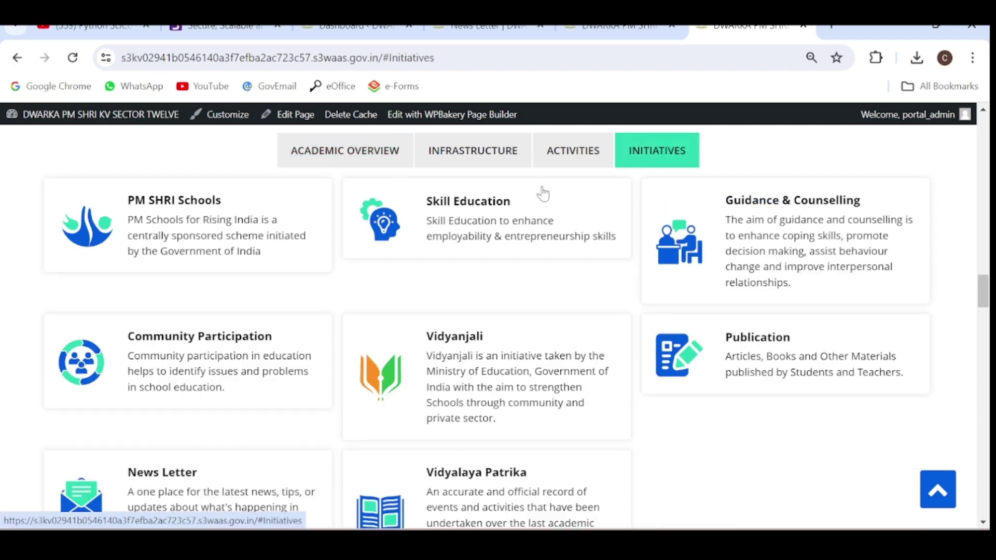
click(170, 476)
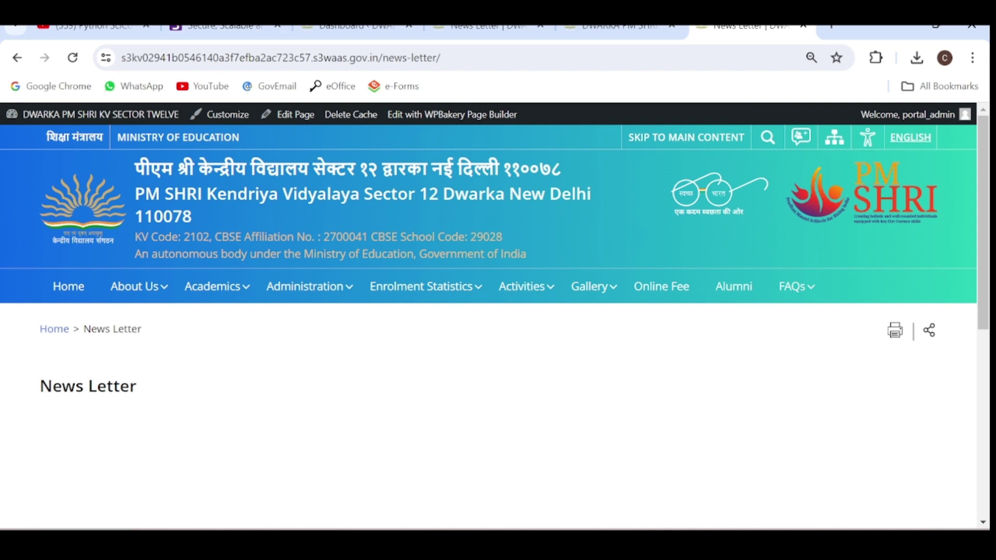
drag(40, 387, 150, 398)
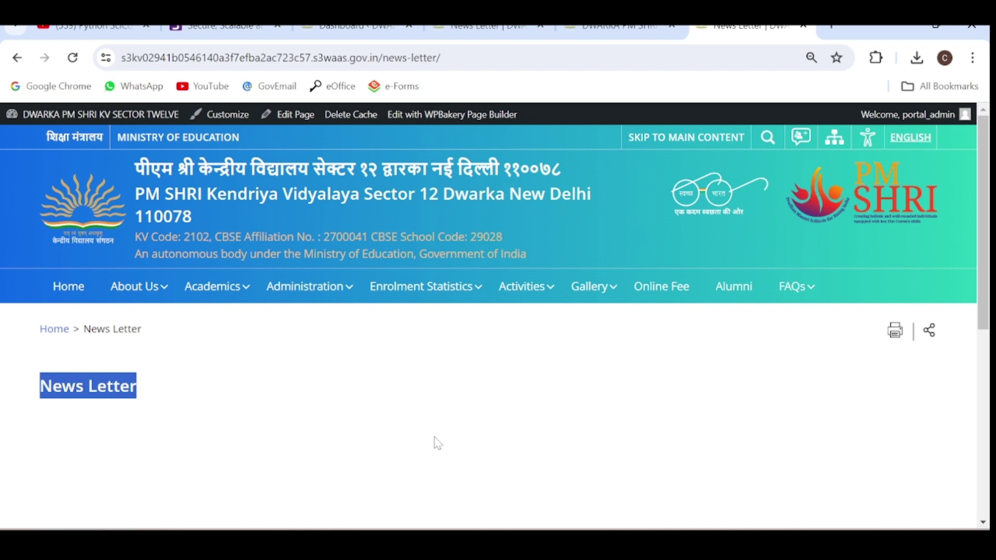
Step: In the admin's All Pages list, search 'news' and open News Letter for editing
click(363, 36)
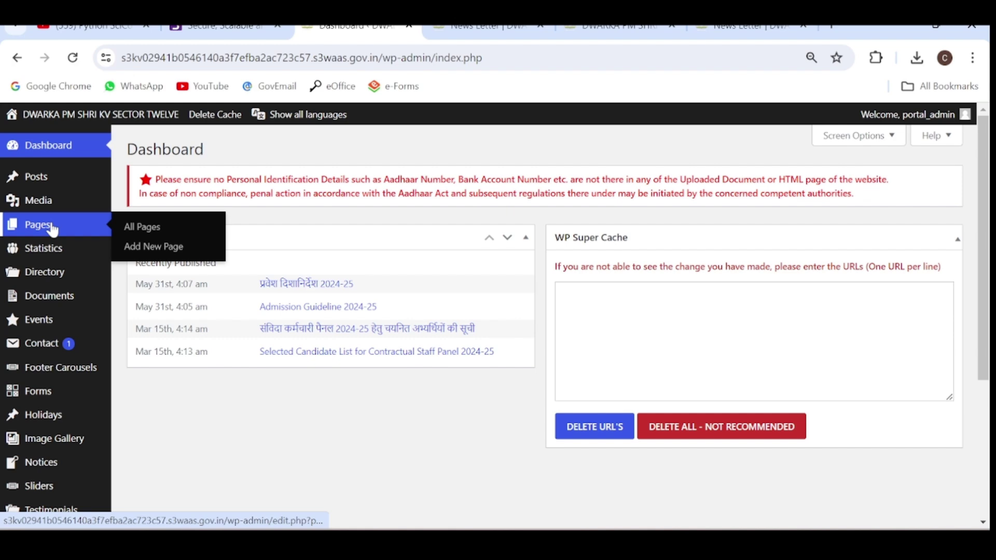
click(54, 228)
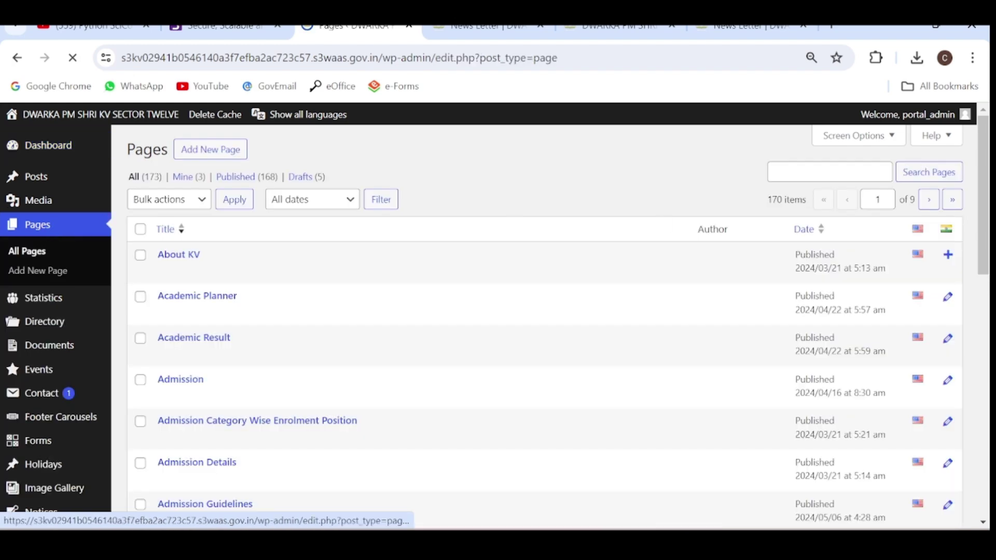
click(809, 173)
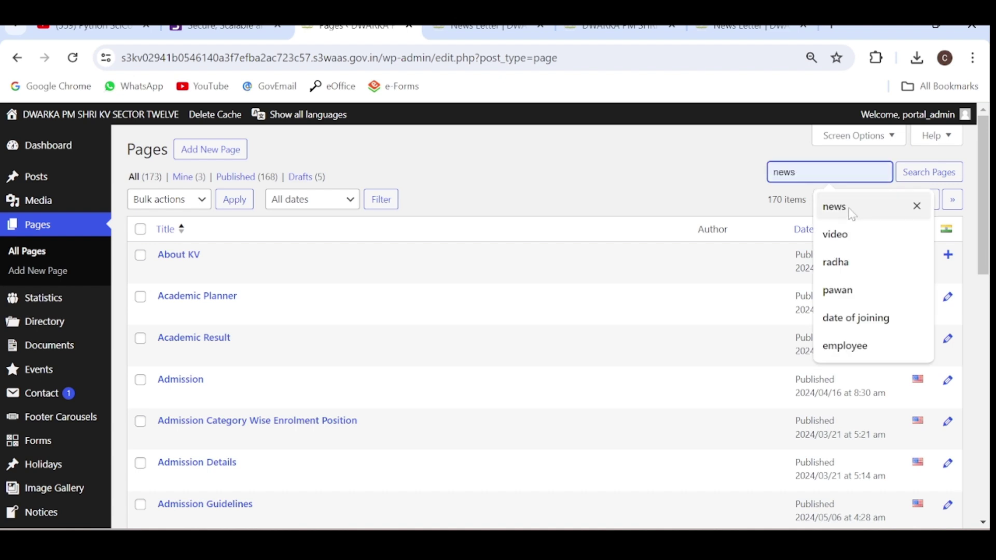
click(852, 207)
click(915, 176)
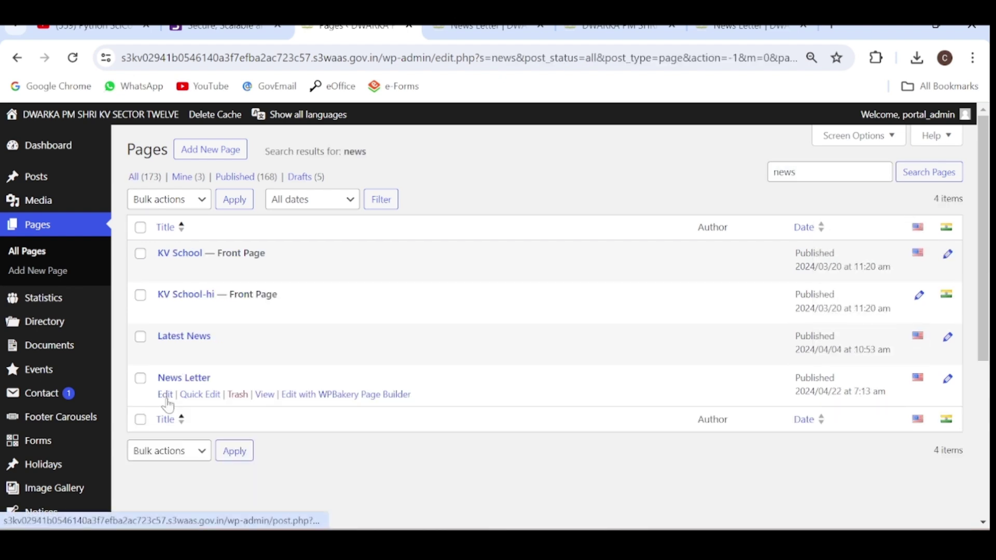
click(166, 395)
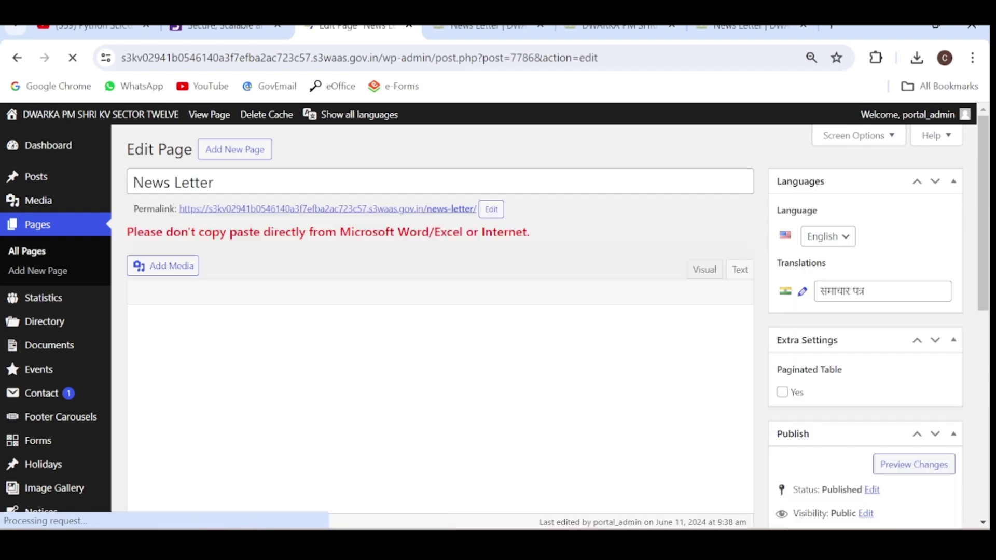
Step: Enter 'abcd' as the News Letter page body and update the page
text(abcd)
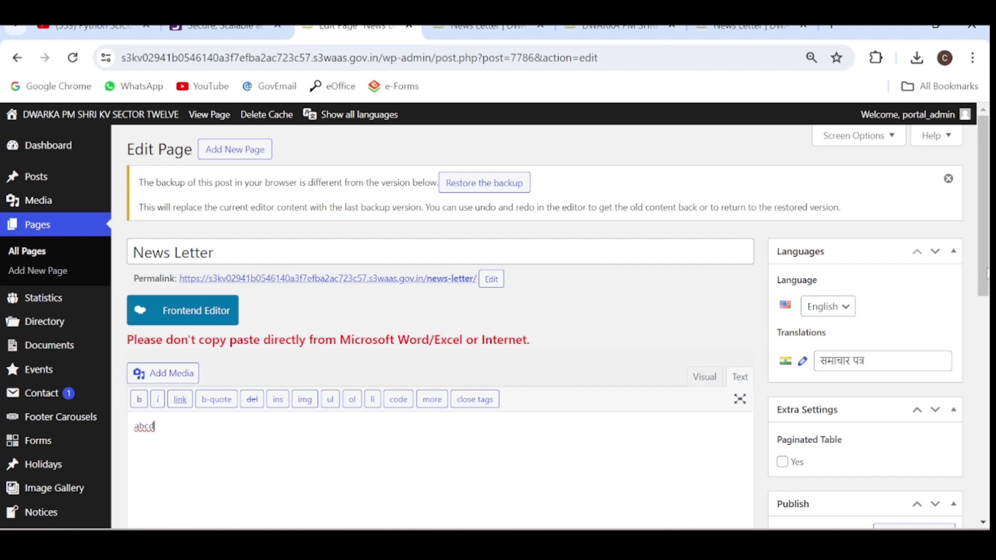
scroll(987, 273, down, 2)
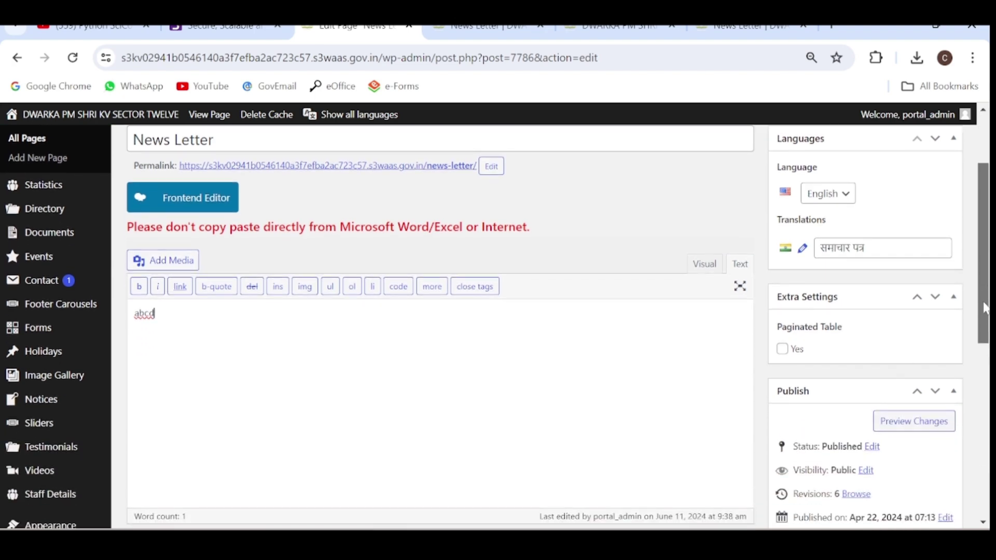
scroll(985, 308, down, 2)
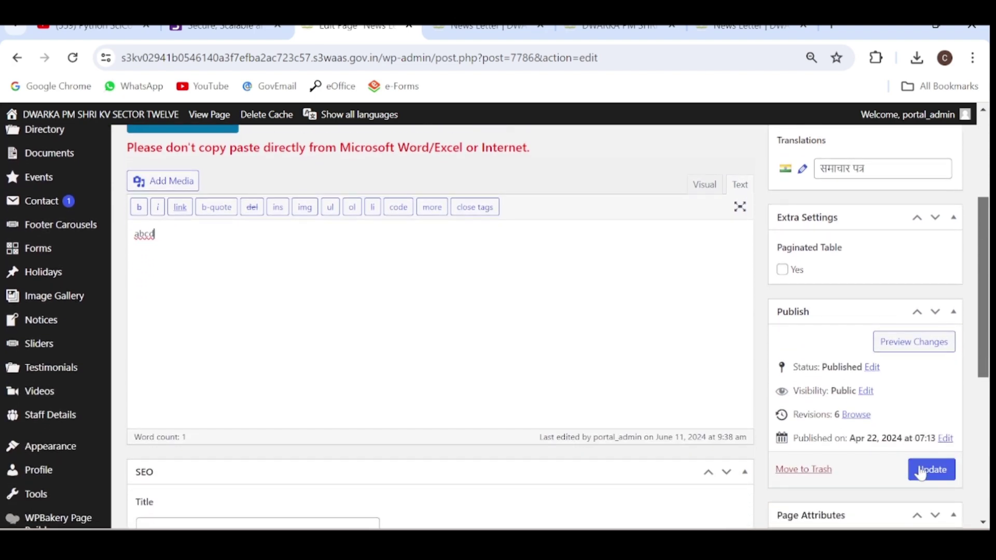
click(920, 469)
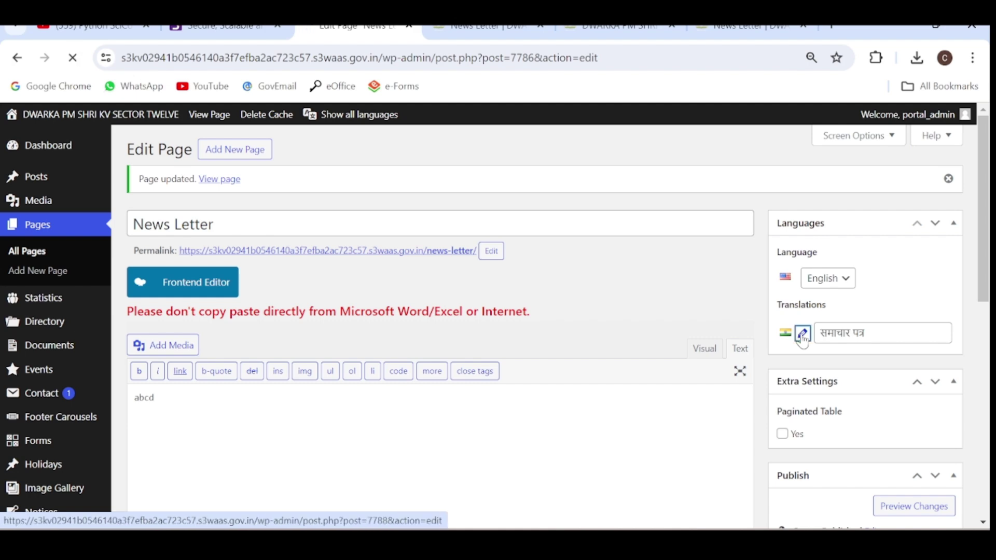
Step: Update the Hindi समाचार पत्र translation, then view the live News Letter page showing abcd
click(802, 334)
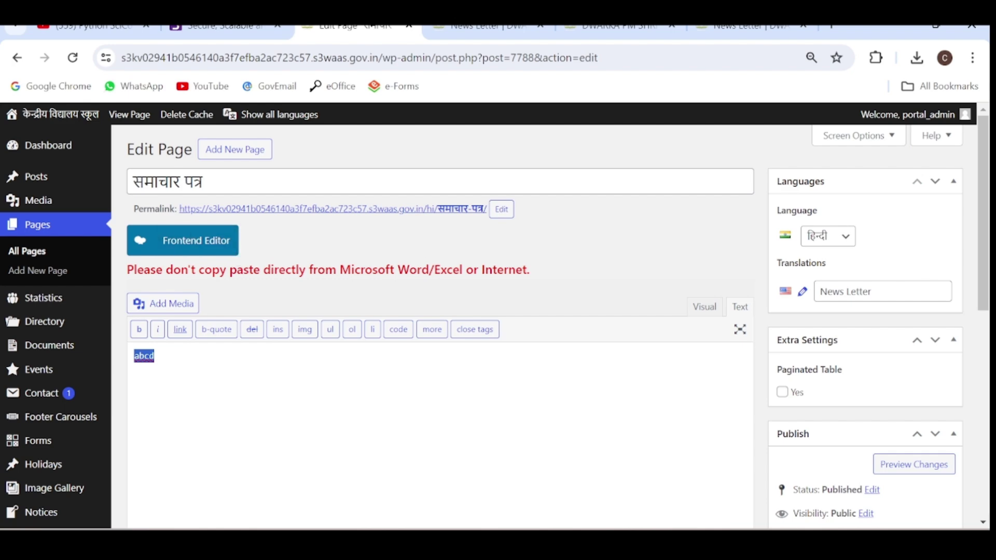
scroll(927, 471, down, 3)
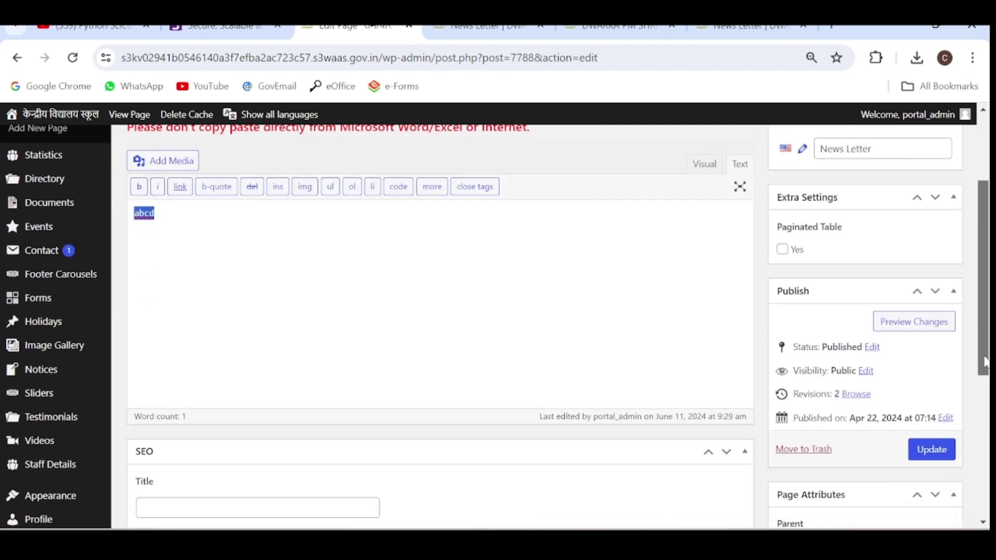
click(932, 451)
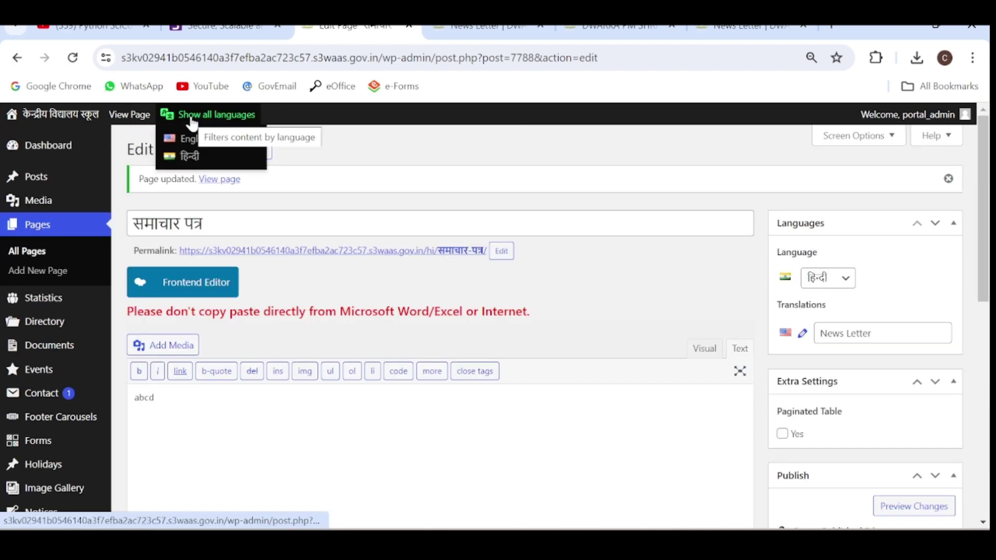
key(ctrl+Tab)
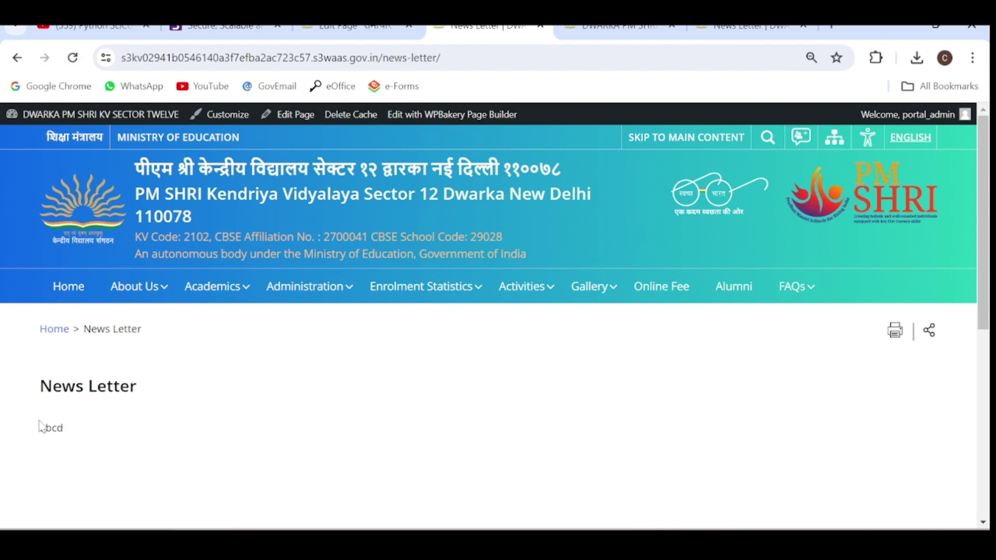
Step: Select the abcd text and launch WPBakery Page Builder's frontend editor for the News Letter page
drag(40, 428, 78, 429)
click(451, 116)
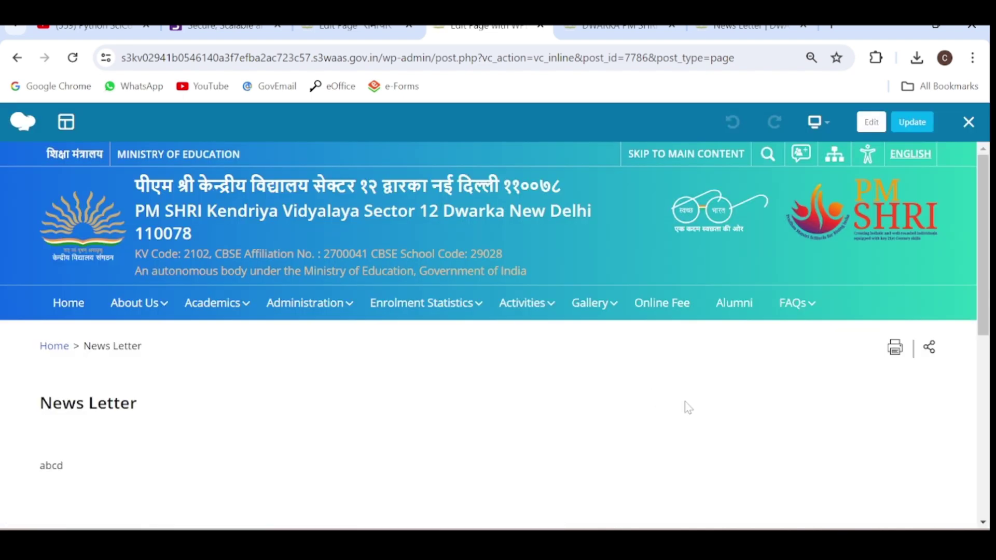
Step: Open the Text Block Settings for the abcd text block
mouse_move(487, 506)
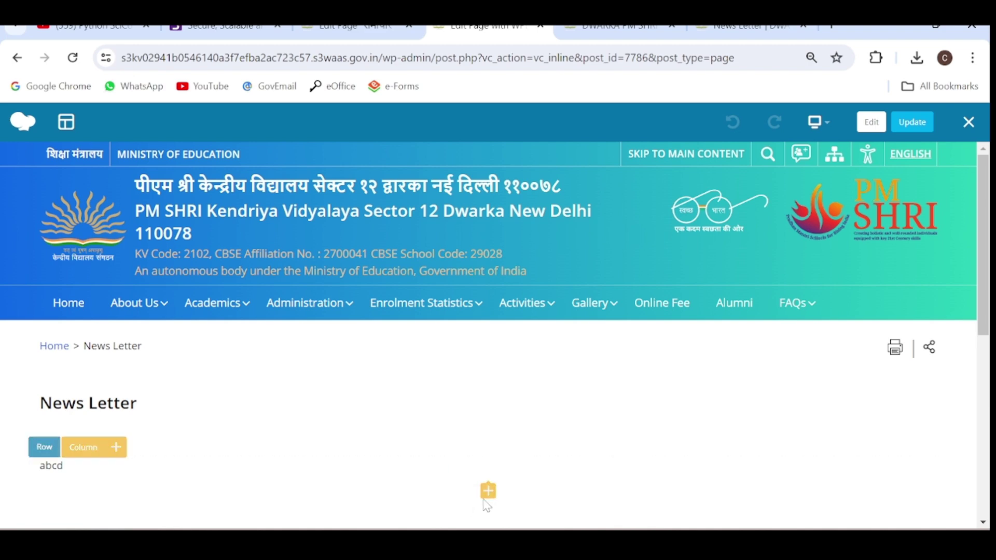
mouse_move(513, 472)
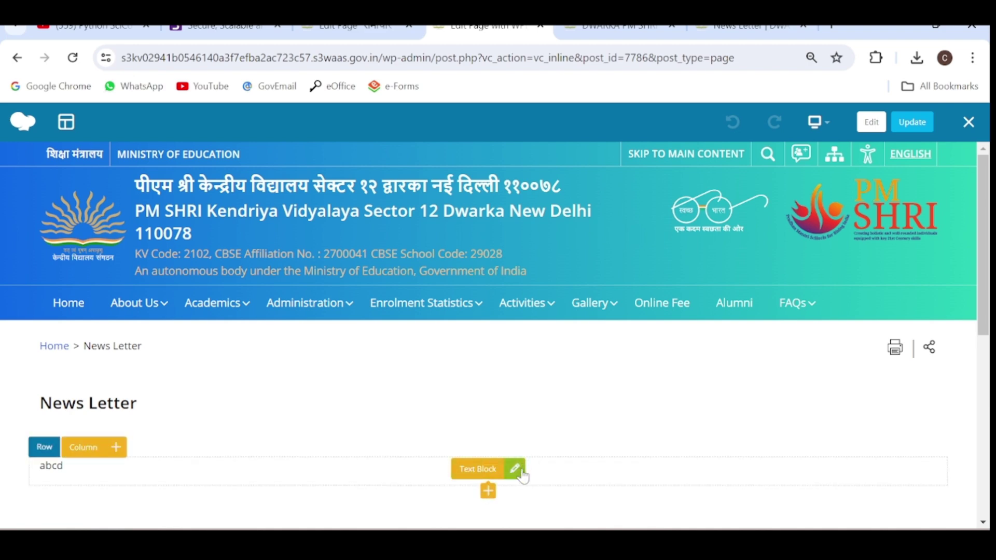
click(520, 474)
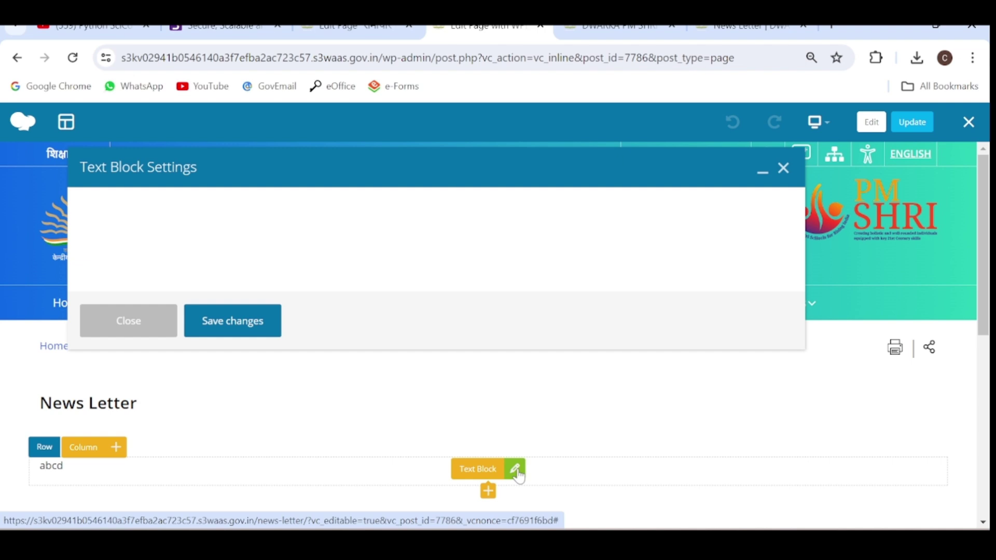
Step: Replace abcd with 'Newsletter for session 2023' and 'Click here to view the file'
key(ctrl+a)
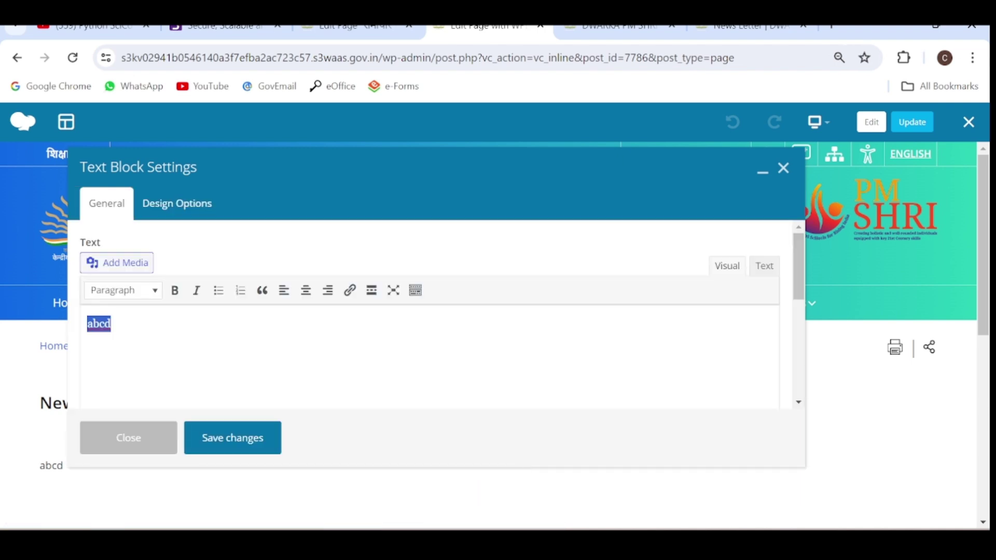
key(BackSpace)
text(New)
text(sletter for session 2023    Click here to view the file)
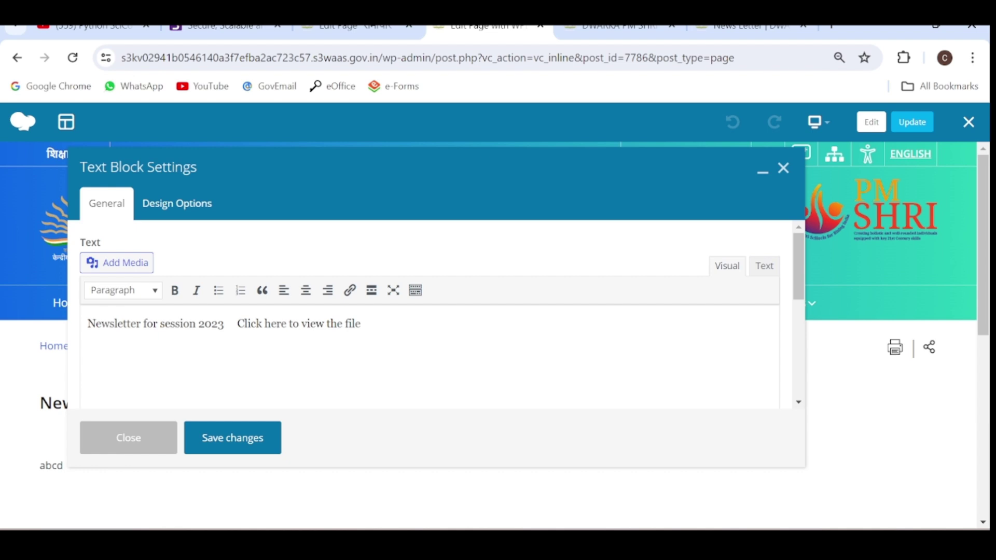
Step: Select the 'Click here to view the file' text in the editor
key(Home)
key(shift+Right)
key(shift+Right)
key(shift+Right)
key(shift+Right)
key(shift+Right)
key(shift+Right)
key(shift+Right)
key(shift+Right)
key(shift+Right)
key(shift+Right)
key(shift+Right)
key(shift+Right)
key(shift+Right)
key(shift+Right)
key(shift+Right)
key(shift+Right)
key(shift+Right)
key(shift+Right)
key(shift+Right)
key(shift+Right)
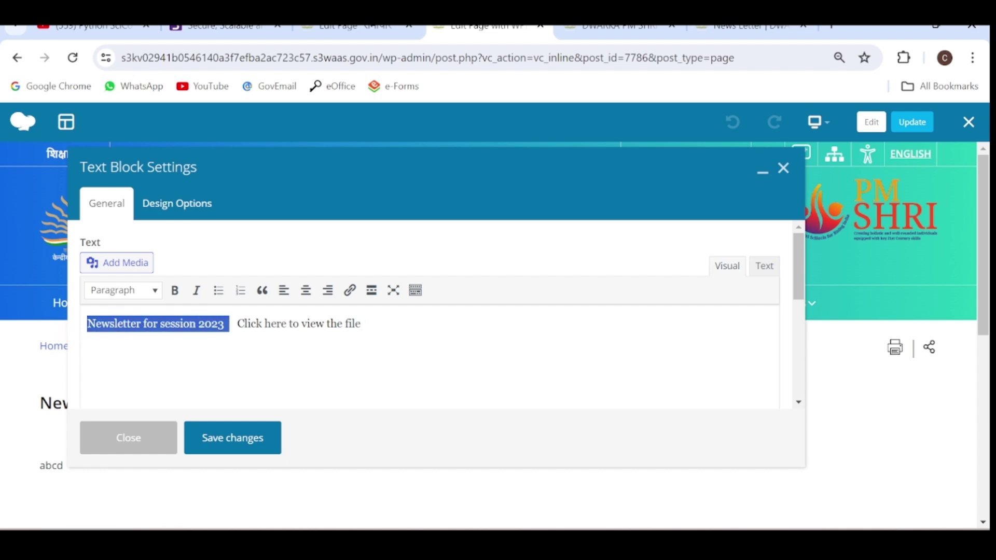
key(Right)
key(Right)
key(Right)
key(Right)
key(shift+Right)
key(shift+Right)
key(shift+Right)
key(shift+Right)
key(shift+Right)
key(shift+Right)
key(shift+Right)
key(shift+Right)
key(shift+Right)
key(shift+Right)
key(shift+Right)
key(shift+Right)
key(shift+Right)
key(shift+Right)
key(shift+Right)
key(shift+Right)
key(shift+Right)
key(shift+Right)
key(shift+Right)
key(shift+Right)
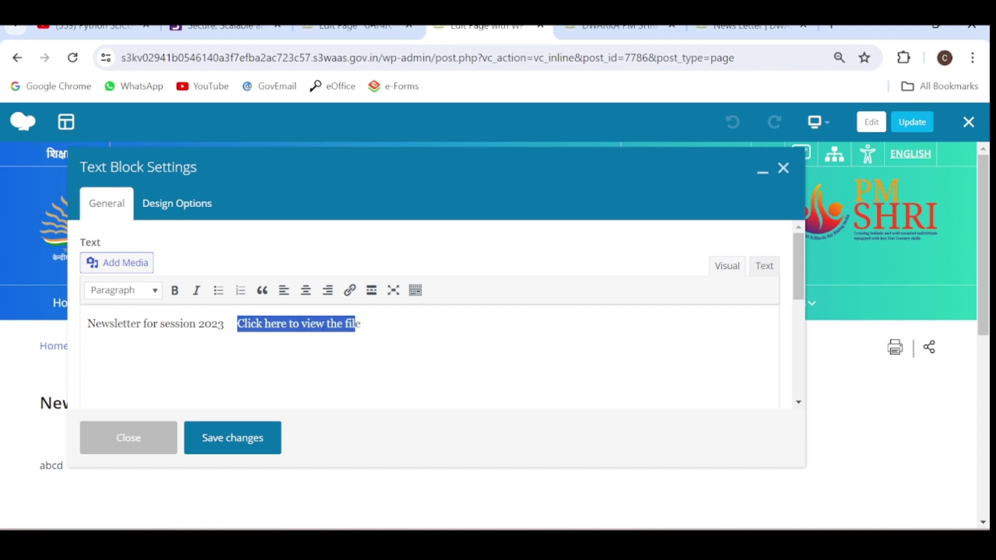
key(shift+Right)
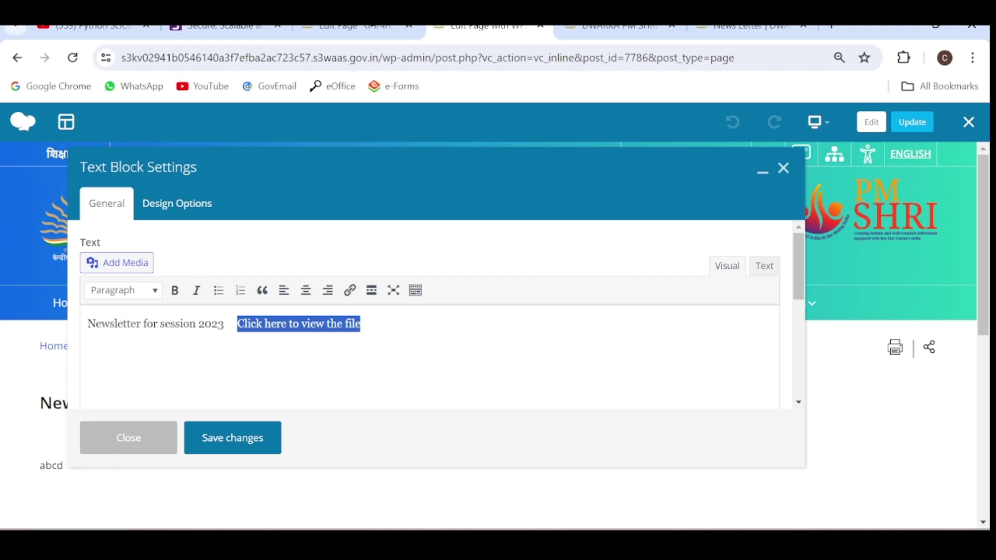
Step: Start a link on the selected text, then switch to the classic Edit Page screen
click(350, 292)
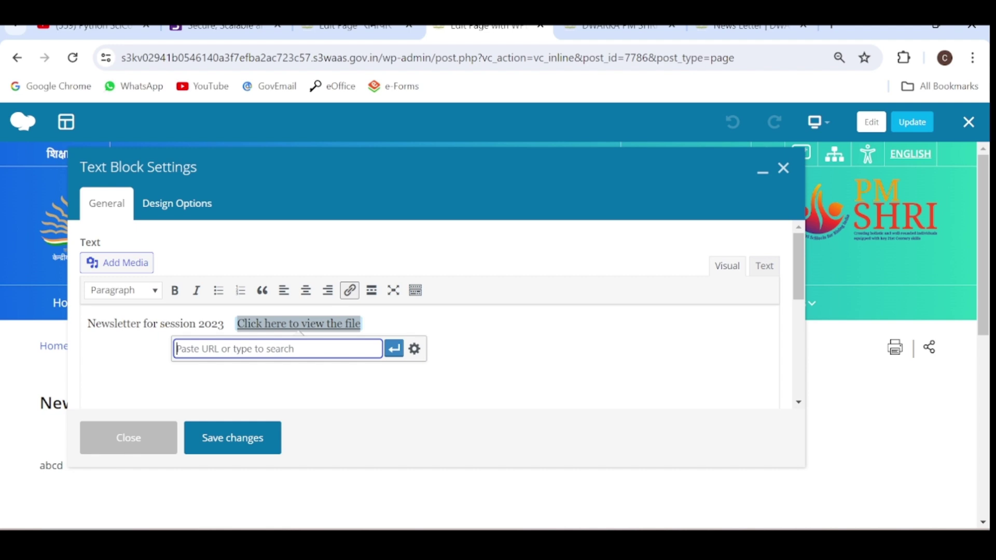
click(357, 27)
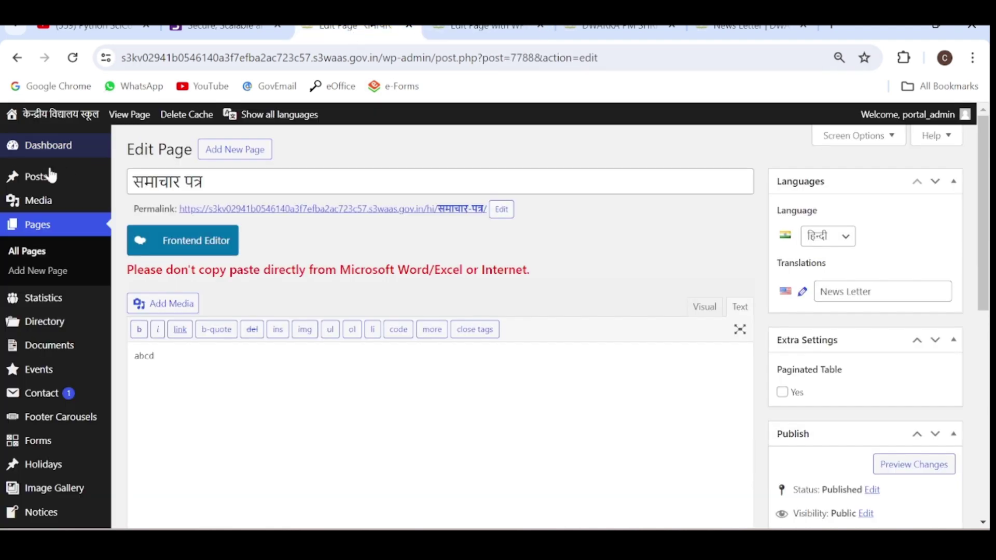
Step: Copy the file URL of 2024061146.pdf from the Media Library search 'newsletter', then return to WPBakery
click(46, 202)
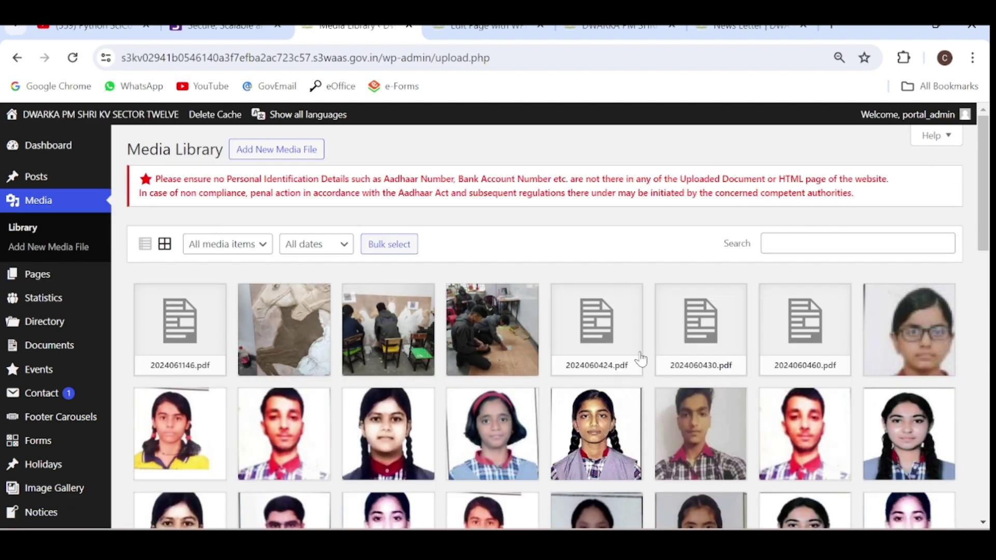
click(857, 243)
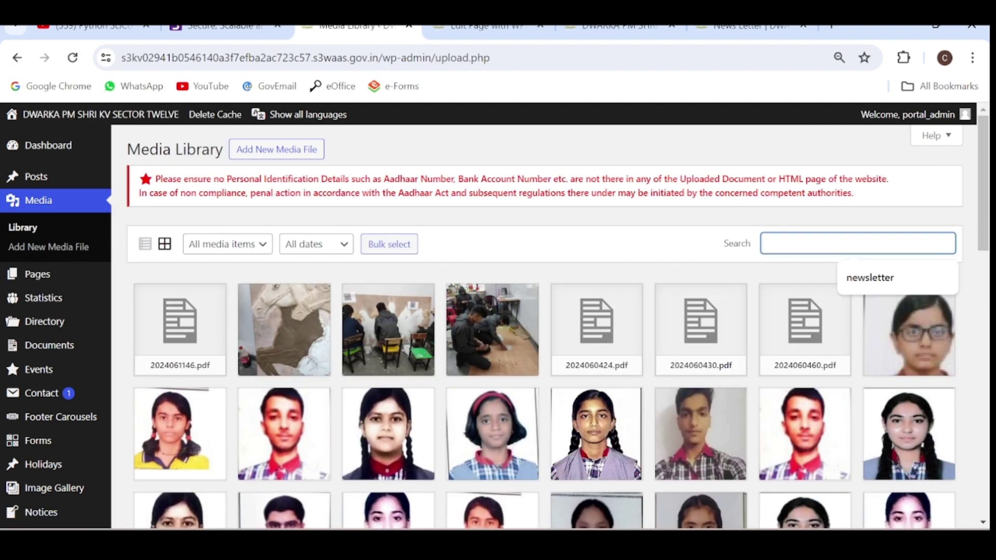
click(878, 269)
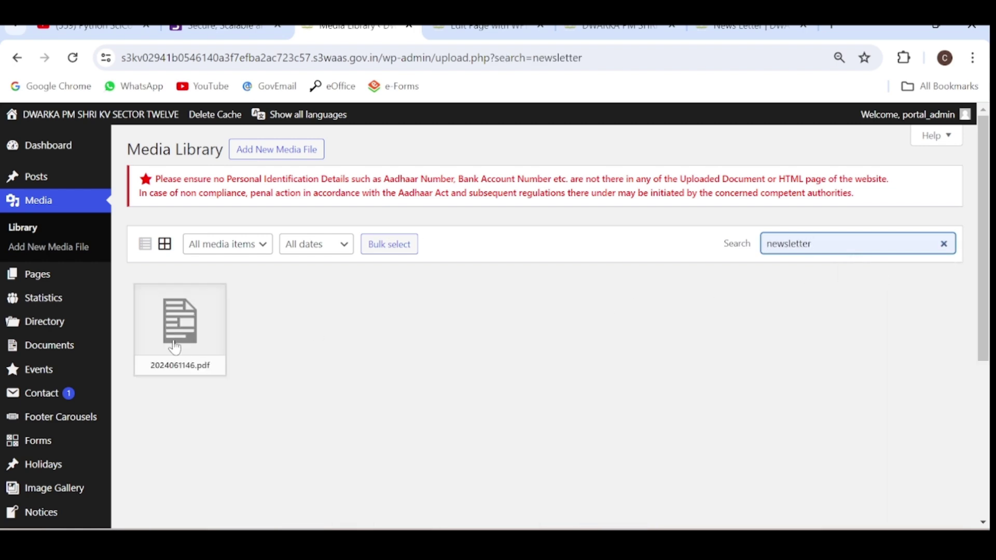
click(176, 346)
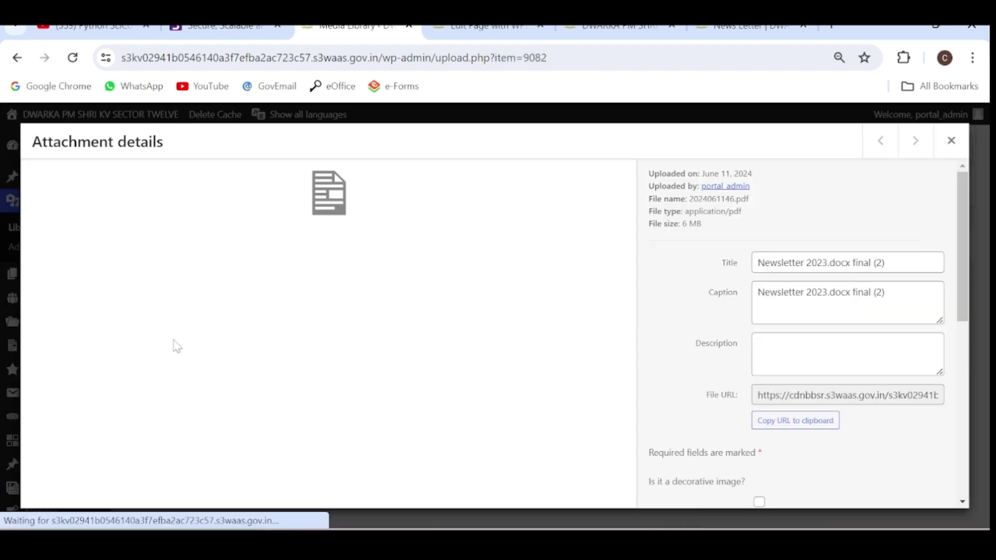
click(784, 423)
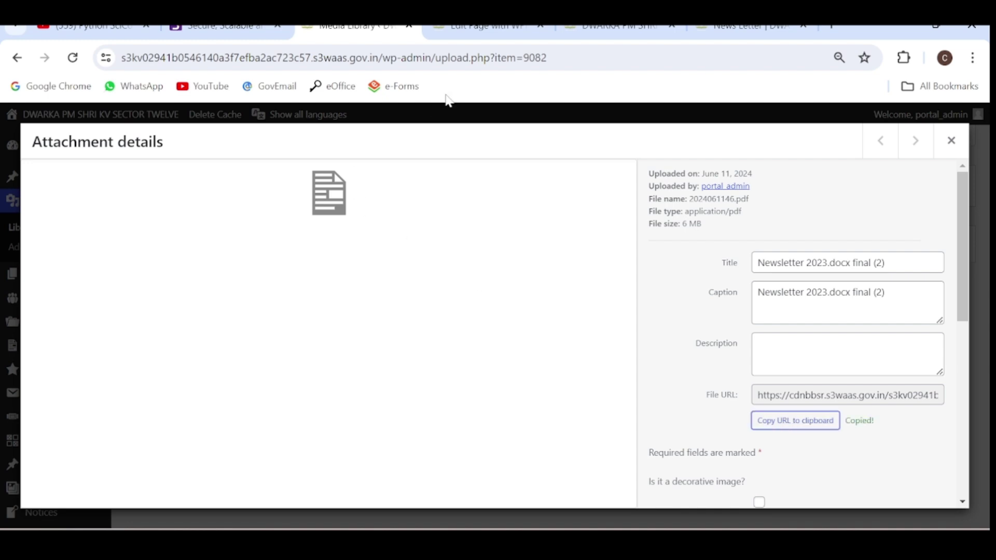
click(482, 28)
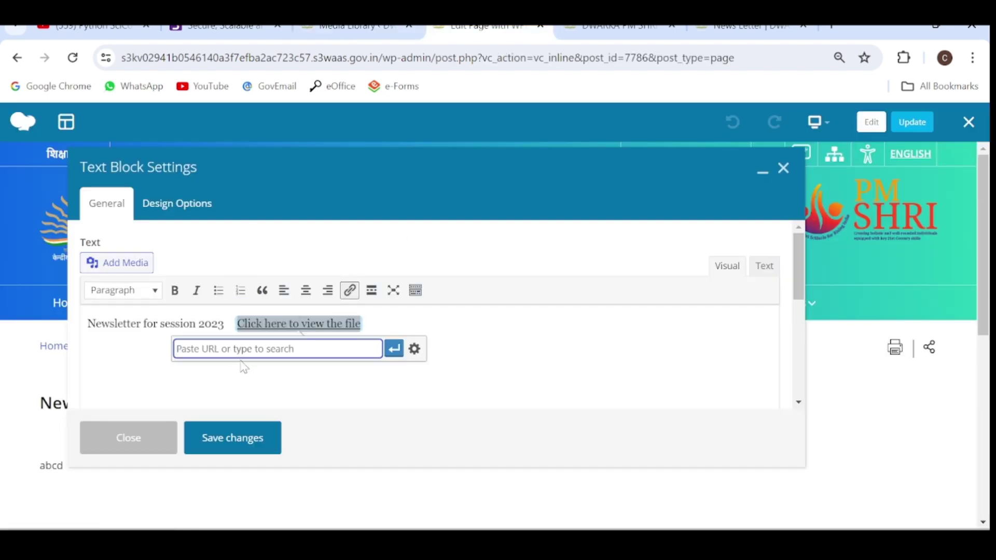
Step: Link 'Click here to view the file' to 2024061146.pdf in a new tab and save the text block
key(ctrl+v)
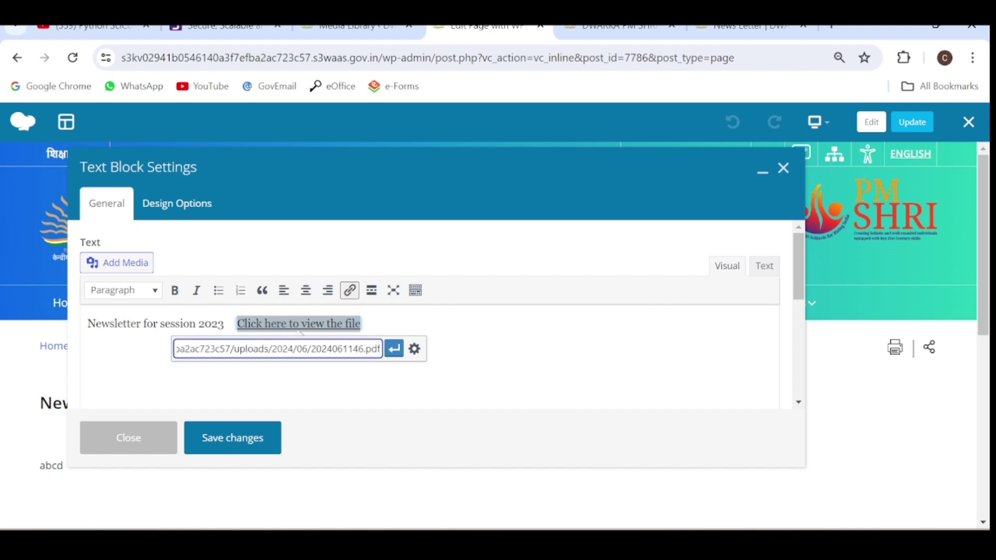
click(415, 348)
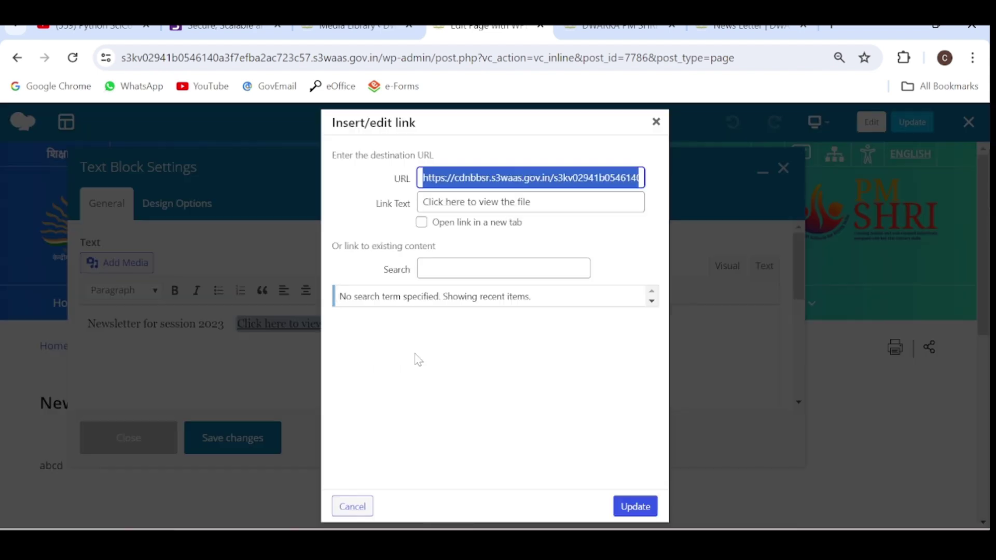
click(421, 223)
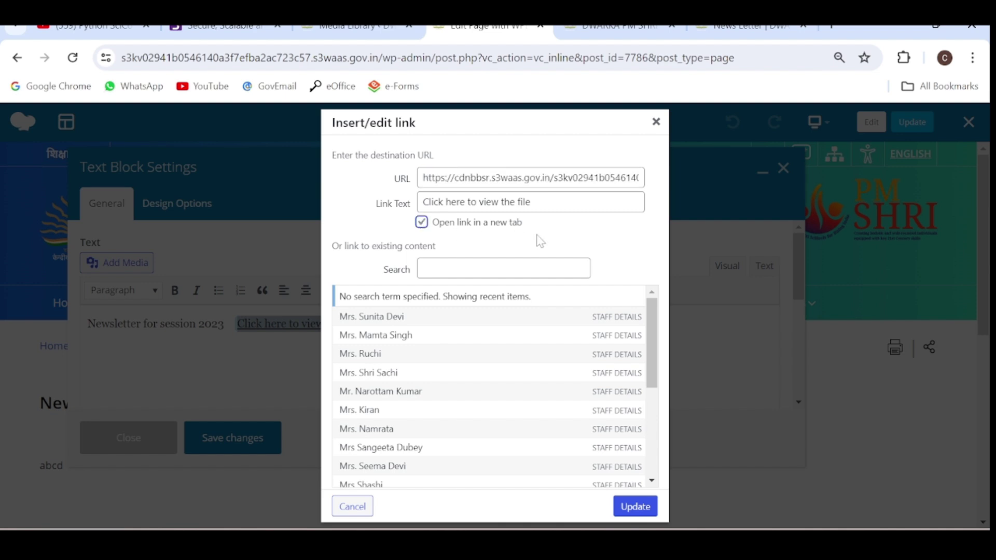
click(635, 508)
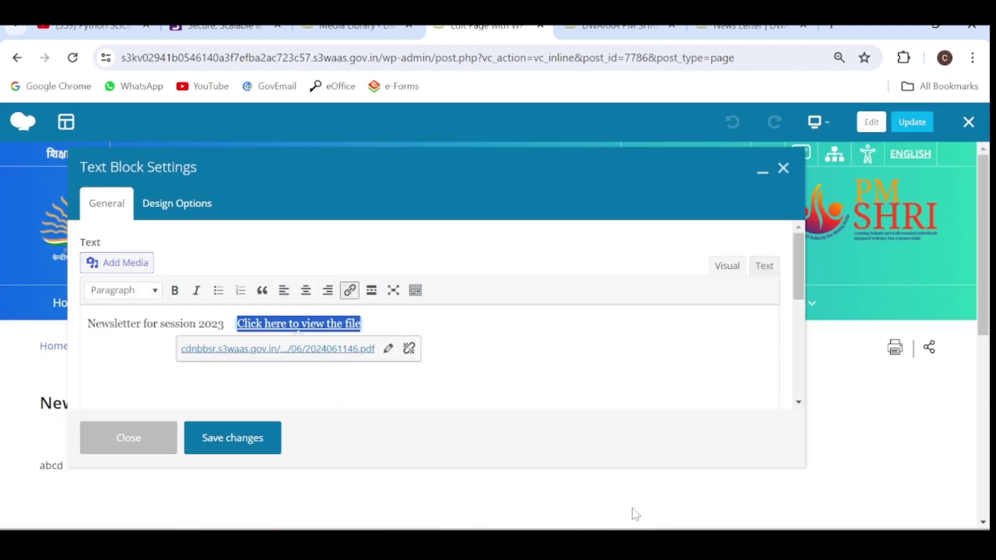
click(234, 446)
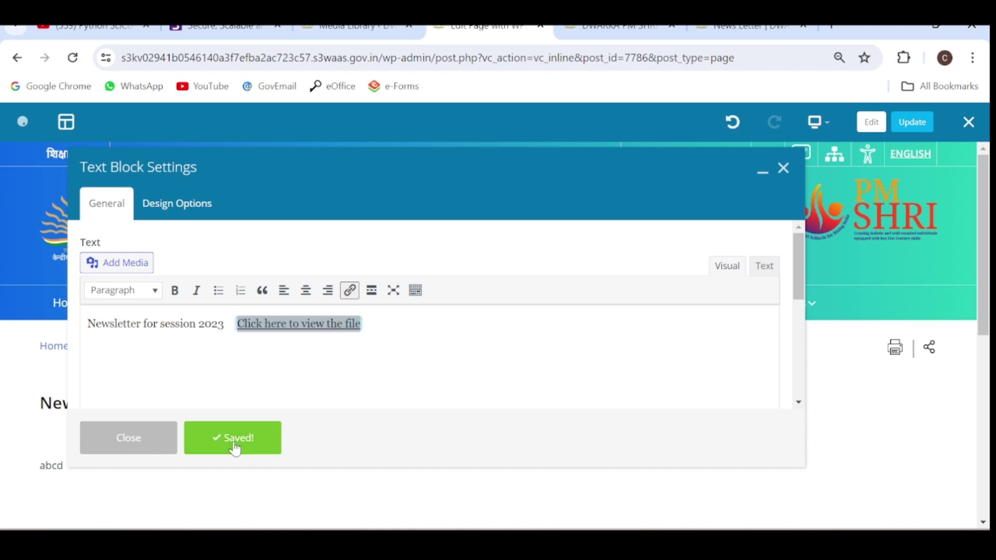
Step: Close the Text Block Settings and publish the updated News Letter page
click(784, 172)
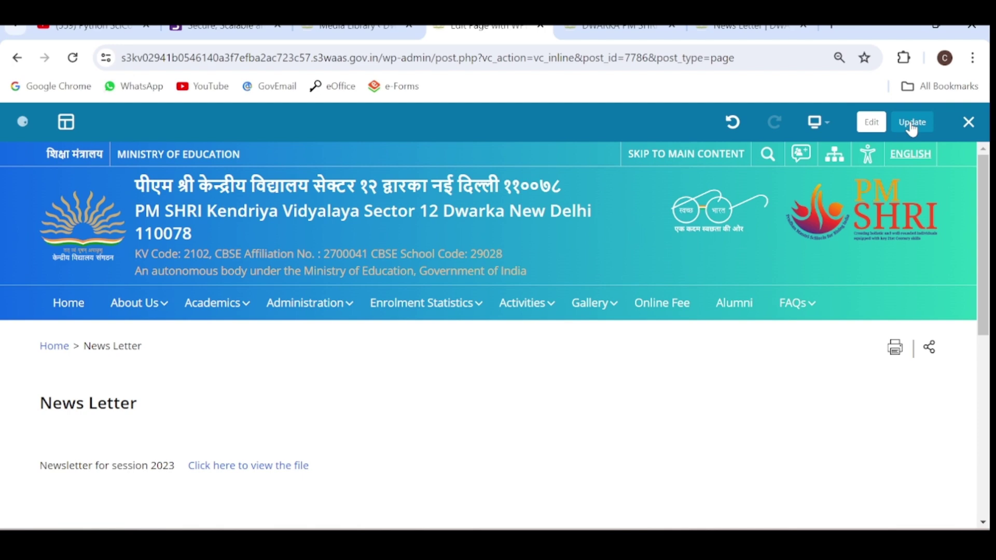
click(969, 124)
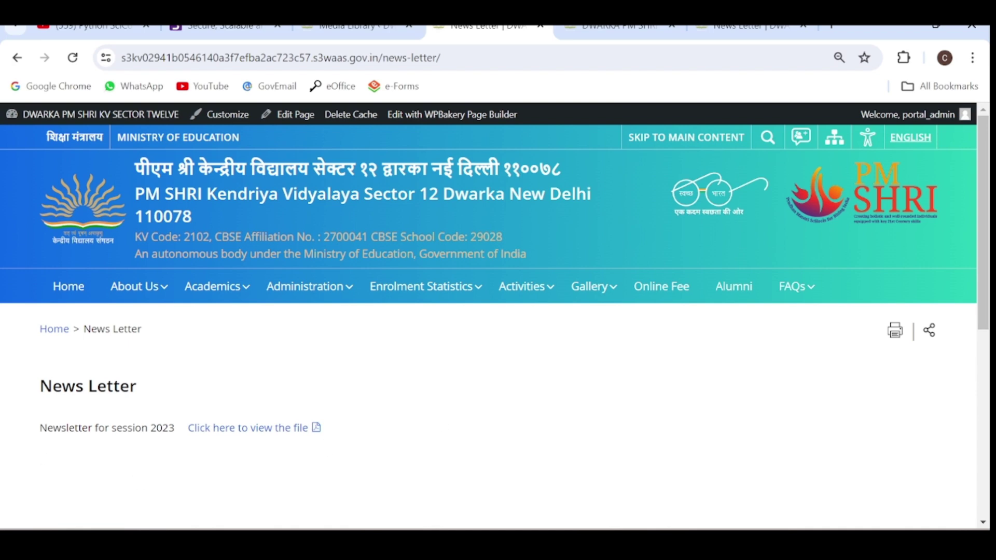
Step: Check that the link opens the NIPUN NEWS LETTER-2023-24 PDF, then return to the DWARKA PM homepage tab
drag(40, 428, 178, 428)
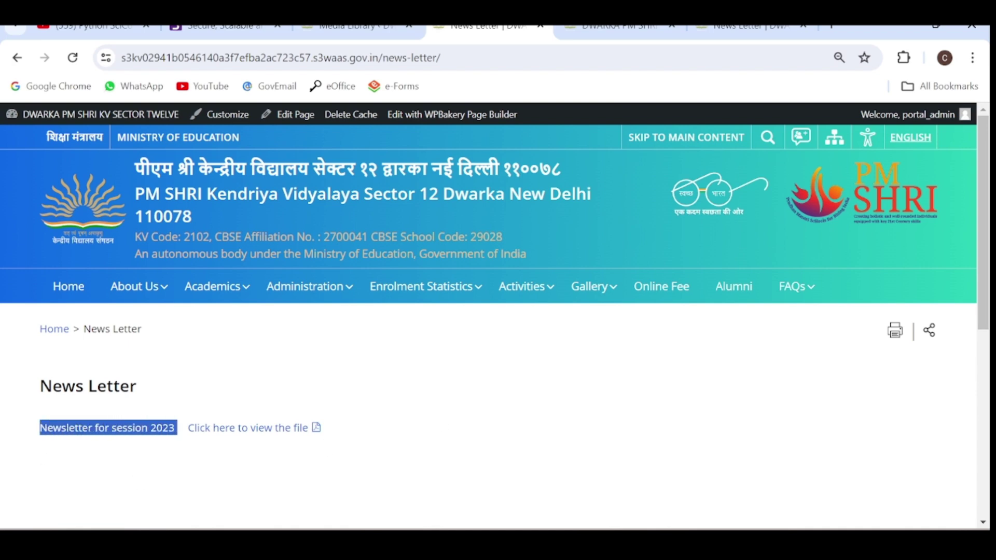
click(217, 449)
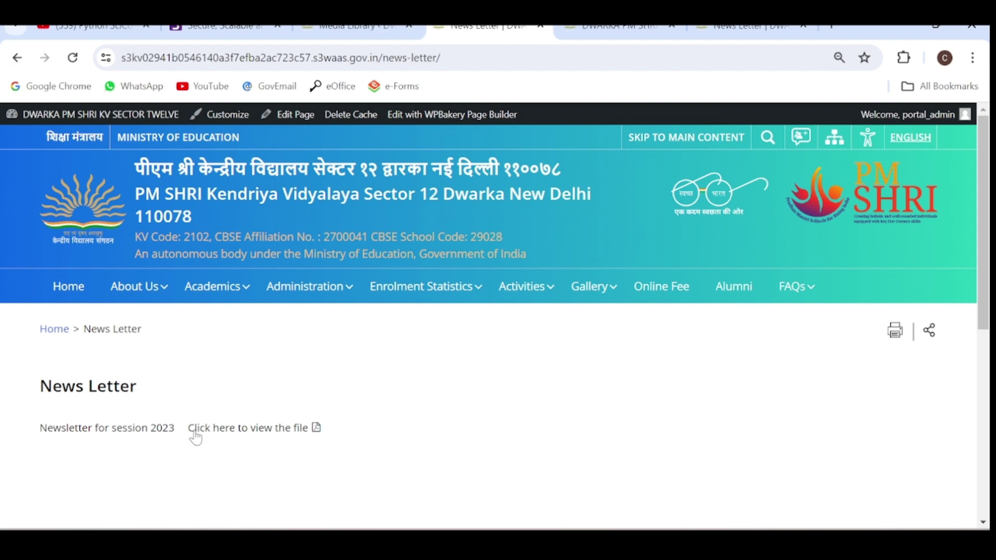
click(263, 430)
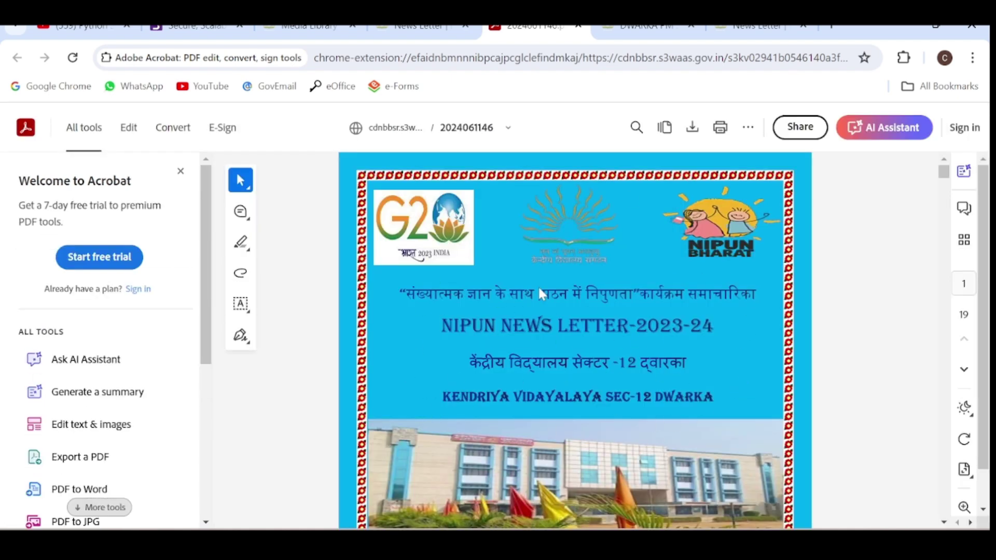
click(669, 31)
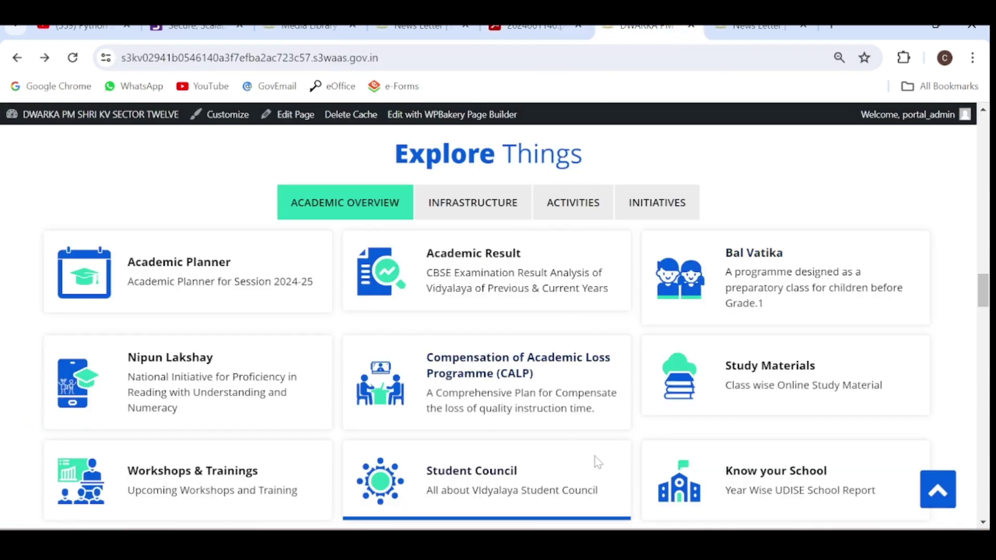